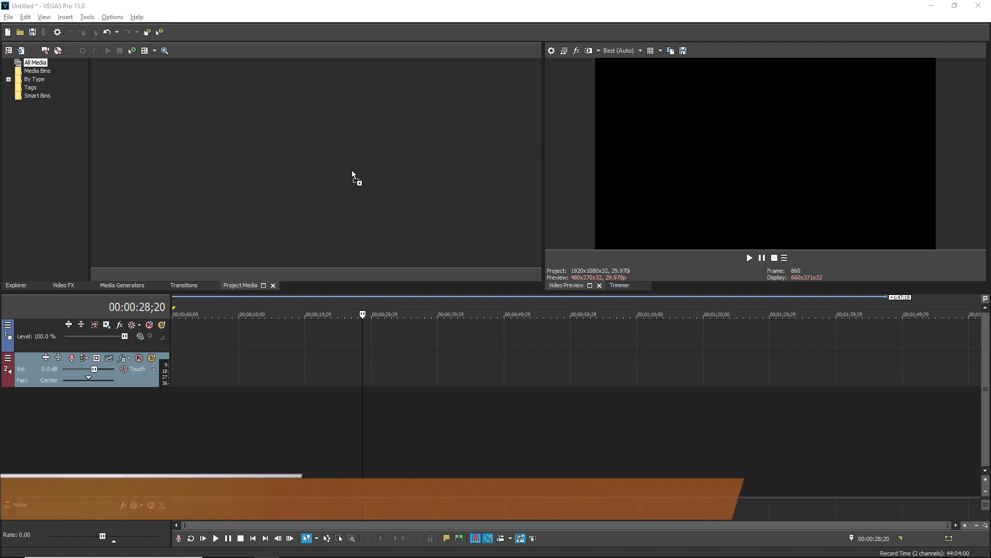
Step: Drag all five flower clips onto video track 1 and decline matching the media's settings
key(ctrl+a)
click(195, 150)
drag(137, 118, 173, 356)
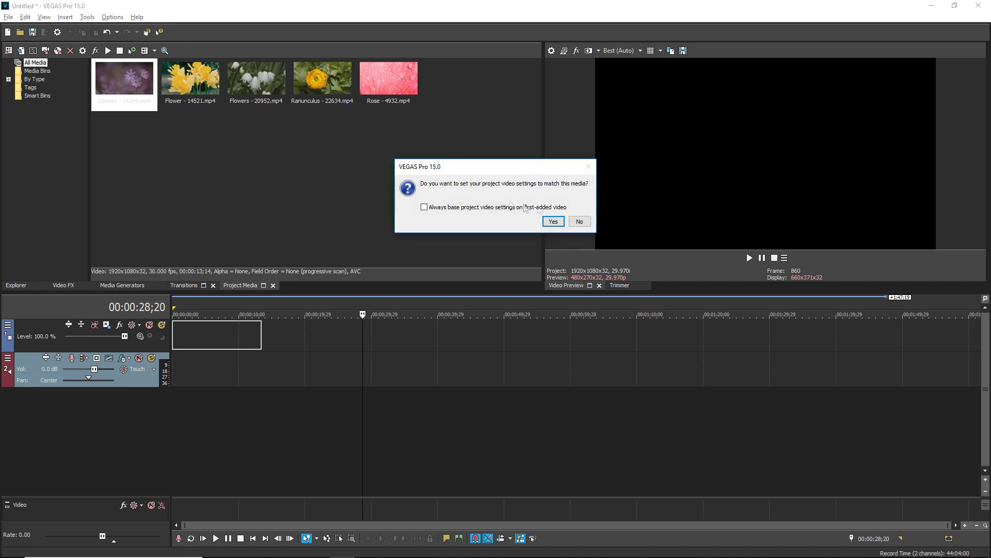
click(580, 221)
Step: Preview the timeline from the beginning, then again from the Ranunculus clip
click(253, 538)
click(216, 538)
click(240, 538)
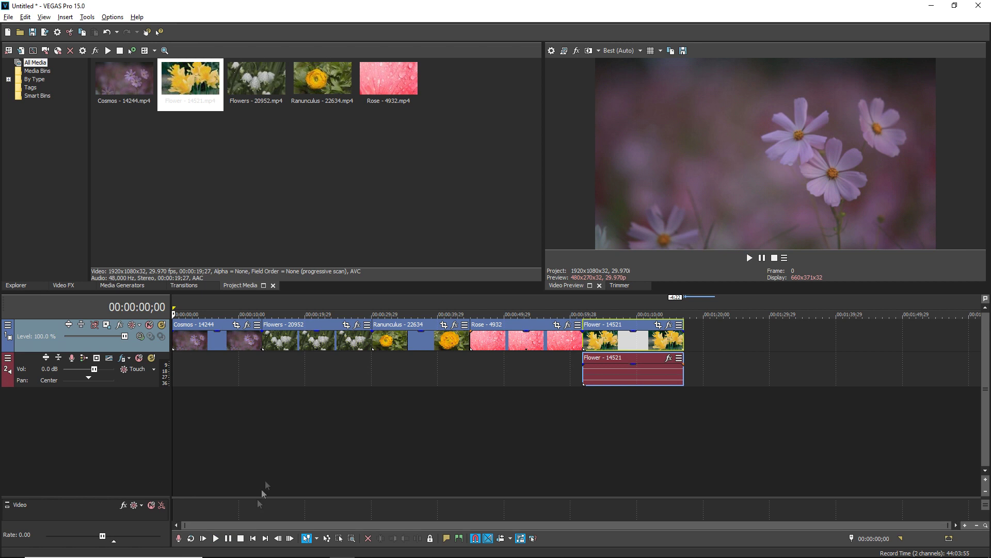
click(435, 372)
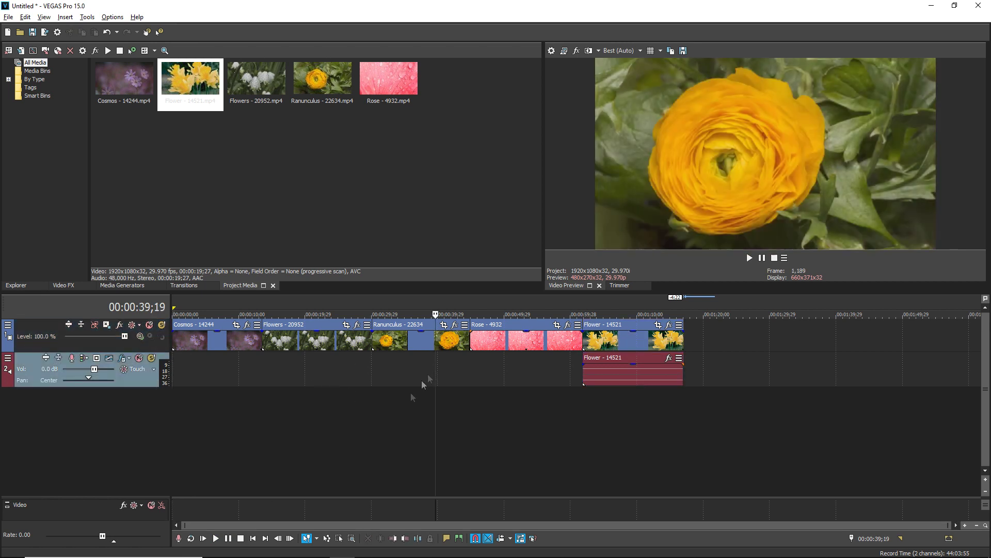
click(216, 538)
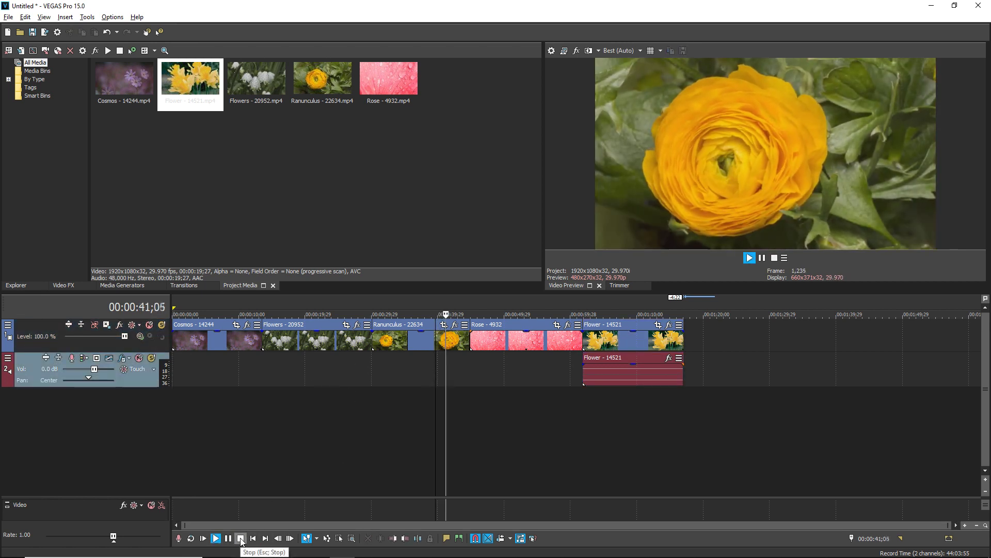
click(241, 538)
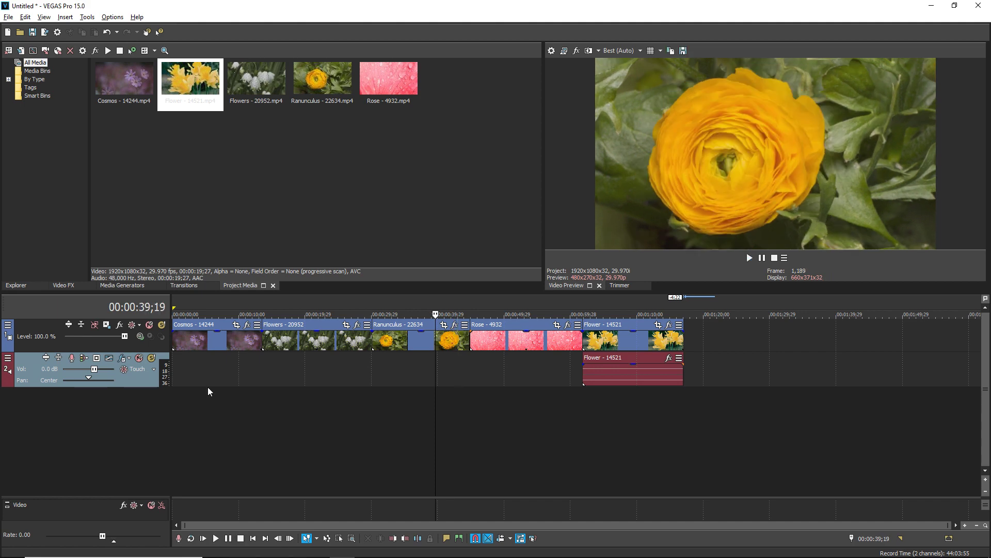
Step: Render the timeline as a PNG image sequence named Flowers 1
click(9, 18)
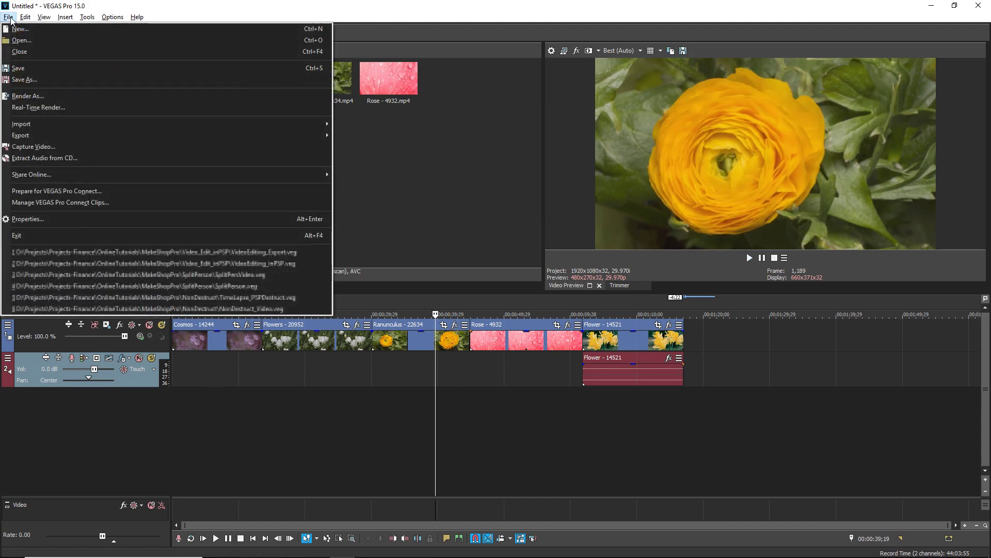
click(38, 96)
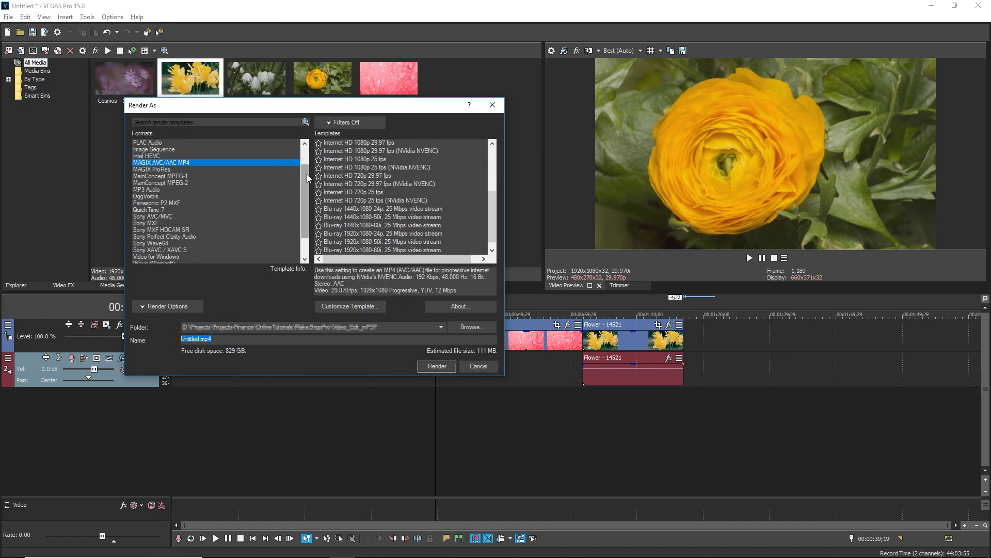
click(166, 150)
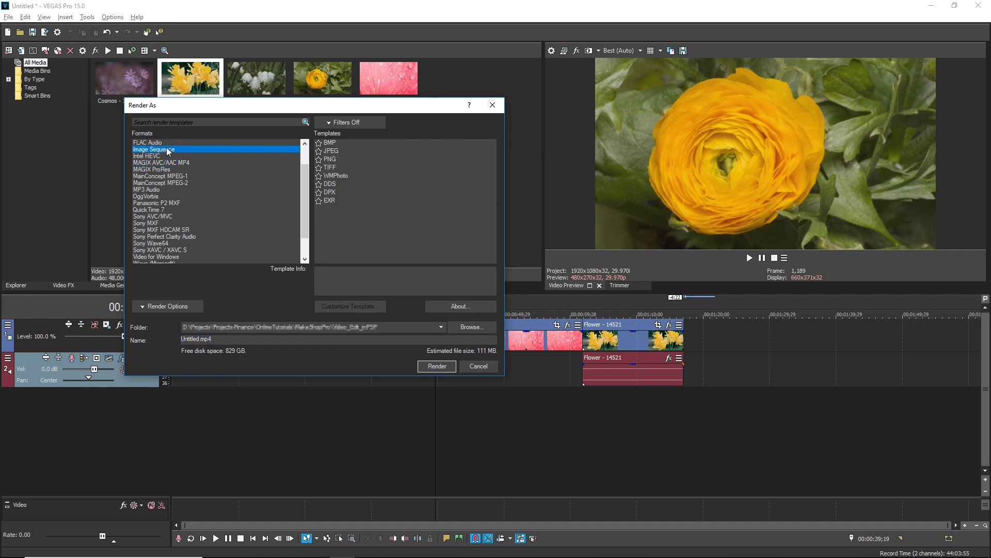
click(330, 160)
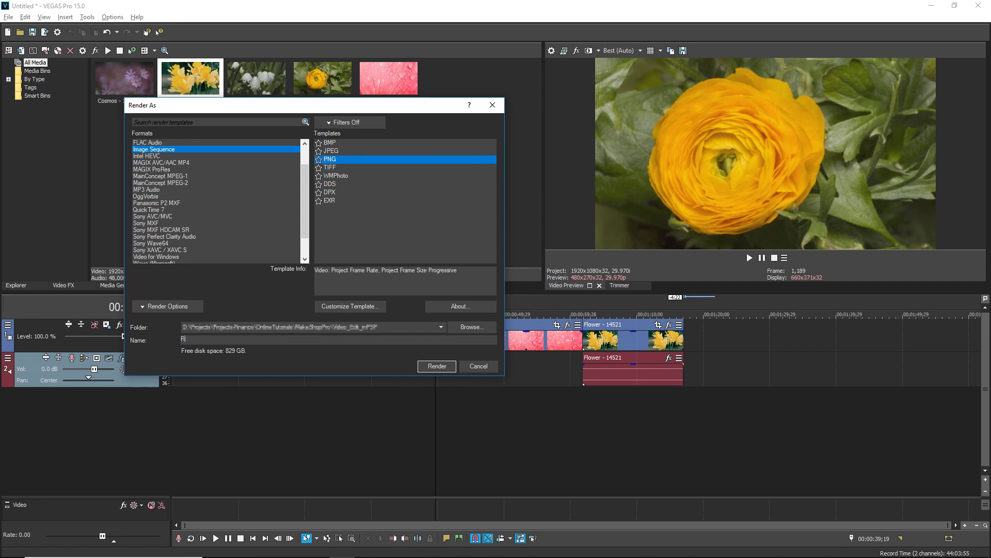
text(1)
click(437, 367)
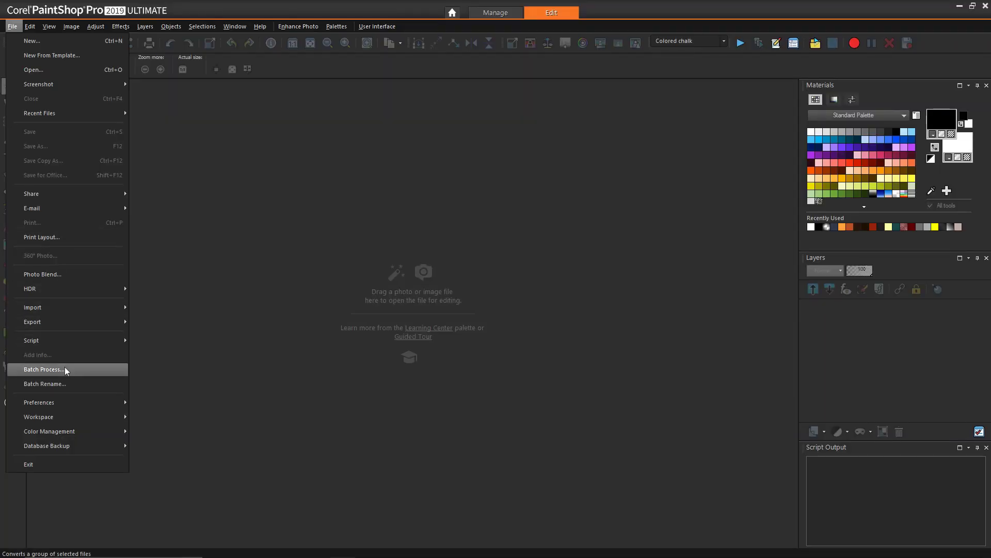
click(64, 367)
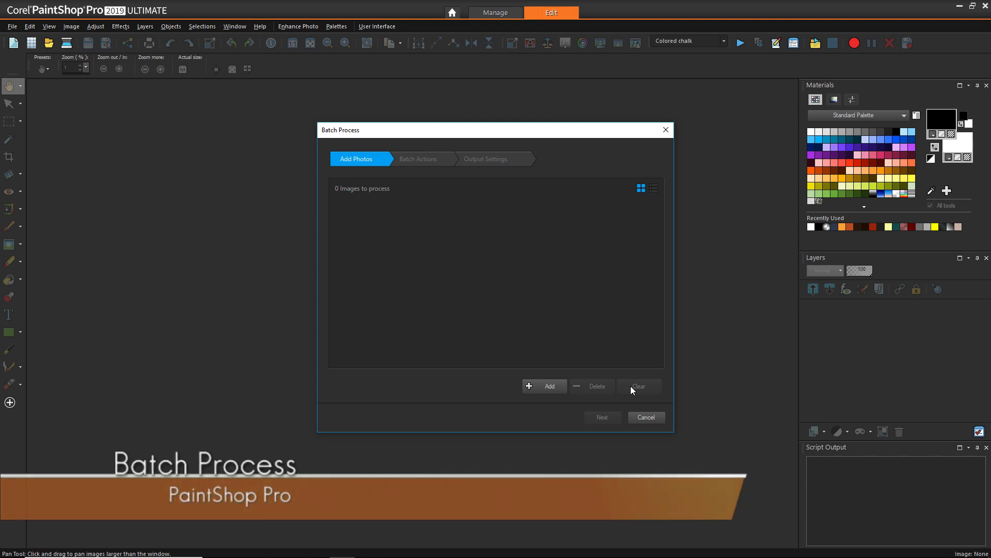
Step: Add every Flowers PNG frame from the Images folder (2274 files) and continue to Batch Actions
click(541, 390)
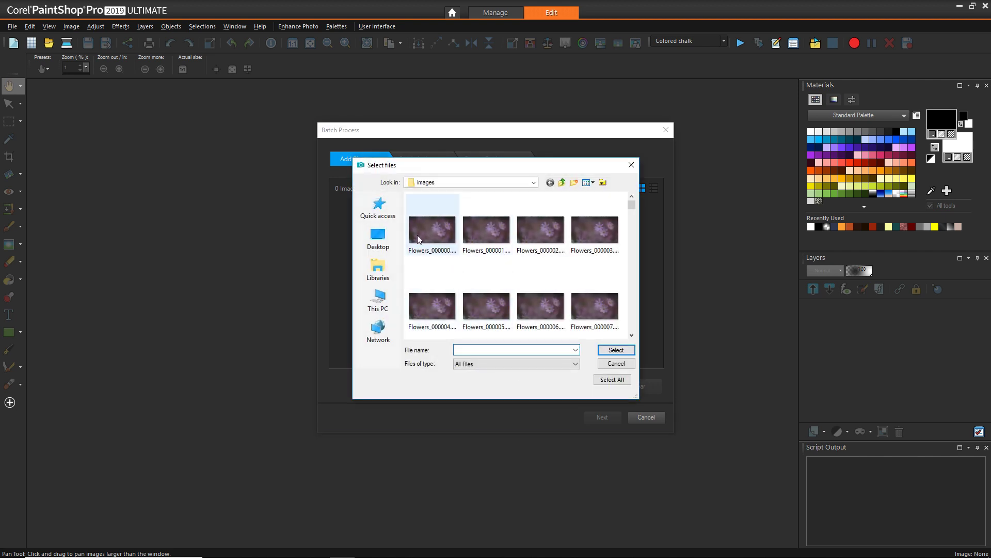
click(617, 381)
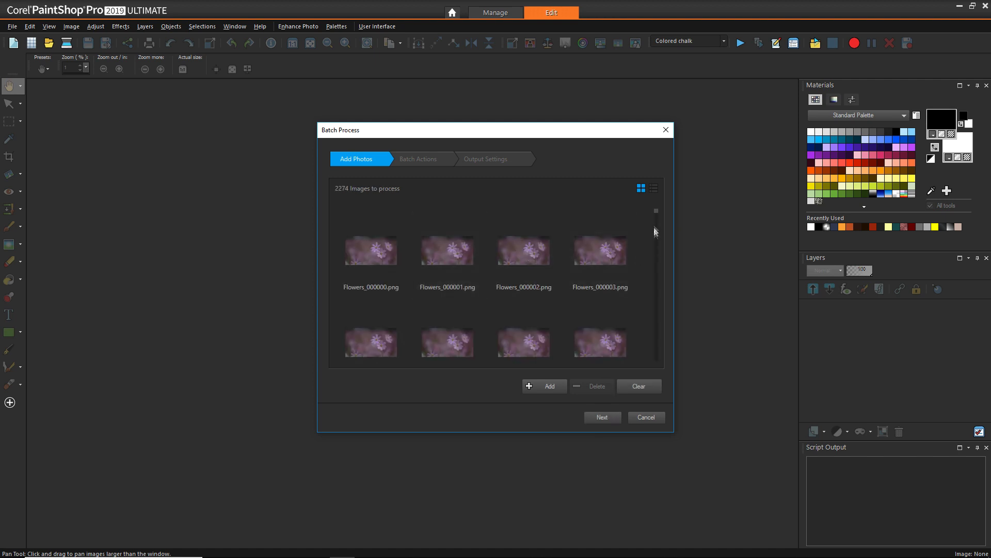
mouse_move(655, 210)
mouse_down()
mouse_move(659, 366)
mouse_move(647, 199)
mouse_up()
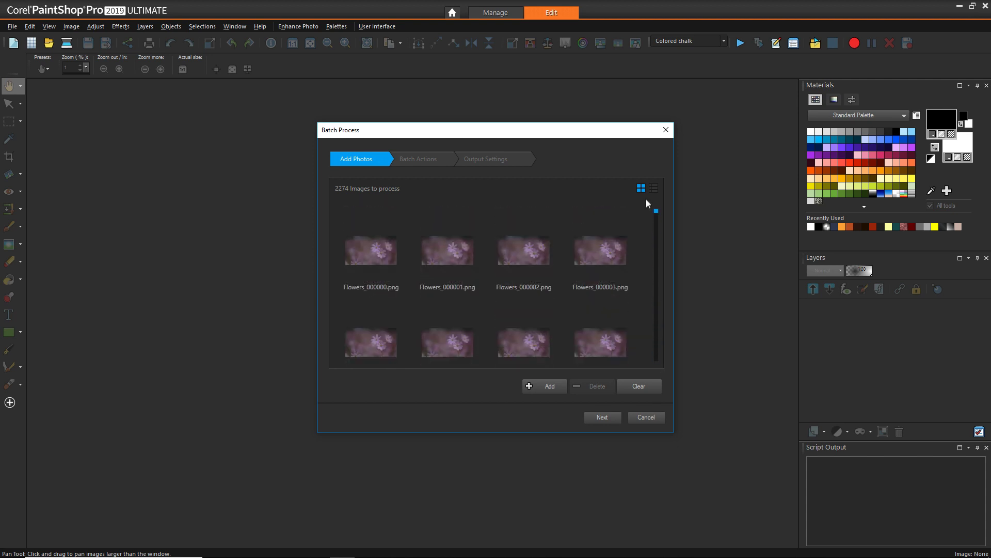
click(433, 159)
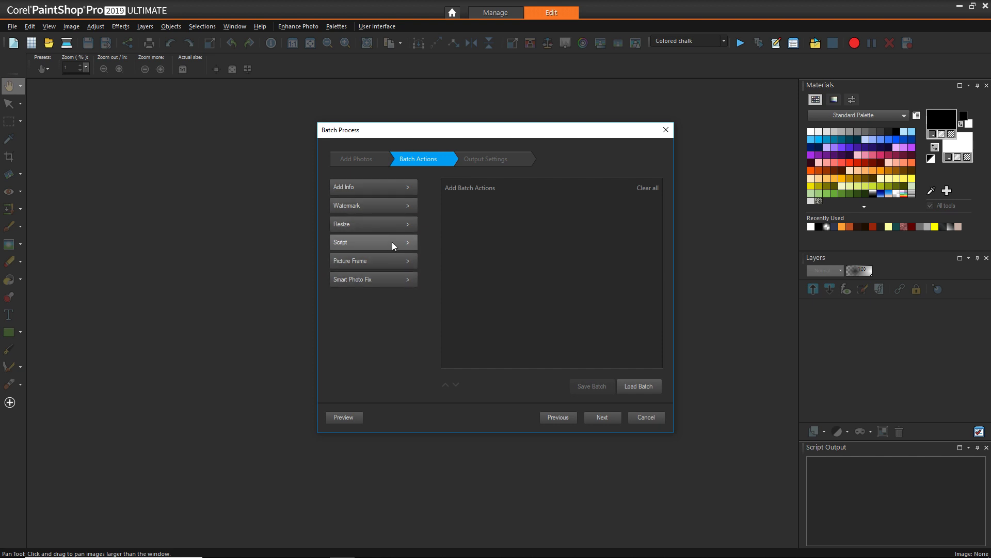
Step: Apply the Colored chalk script as the batch's RunScript action, then continue to Output Settings
click(405, 242)
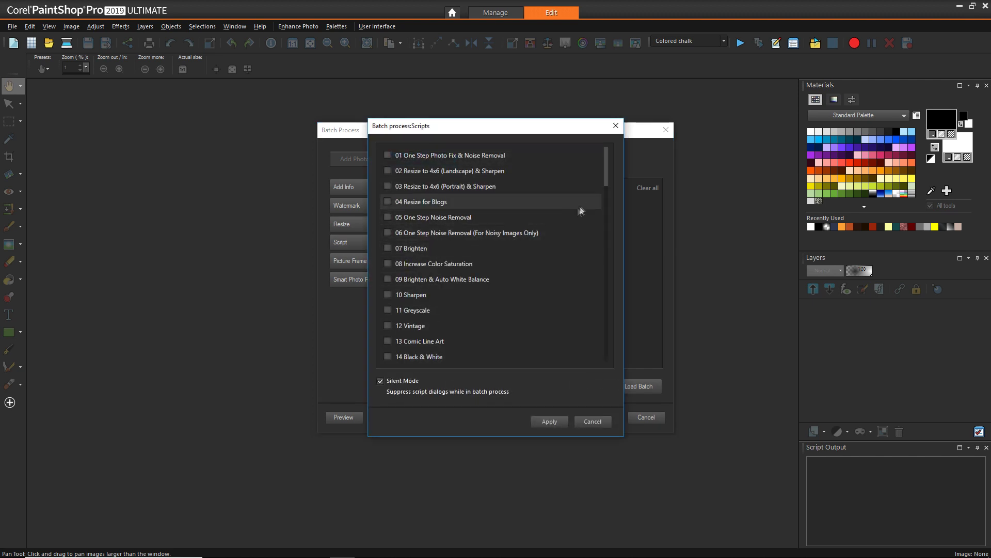
drag(607, 181, 602, 240)
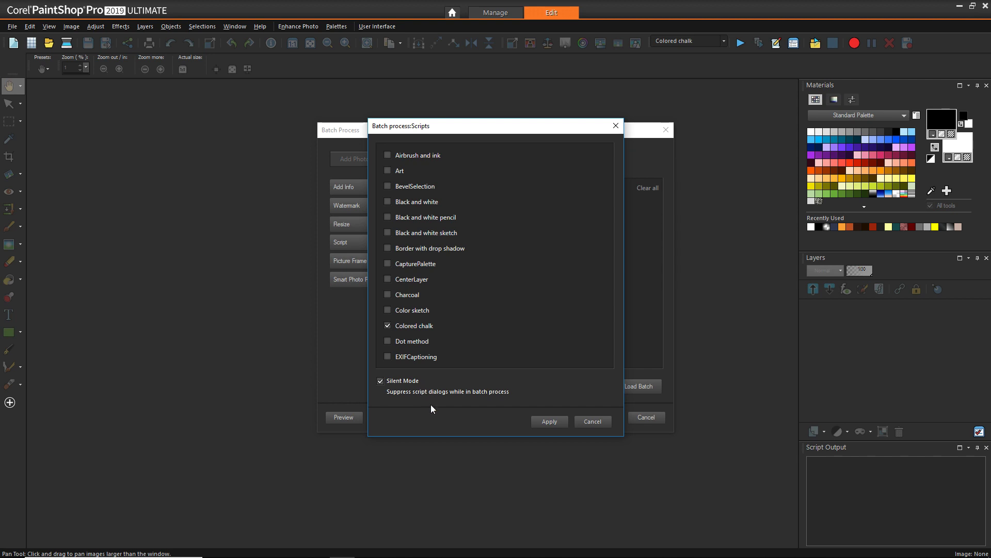
click(549, 422)
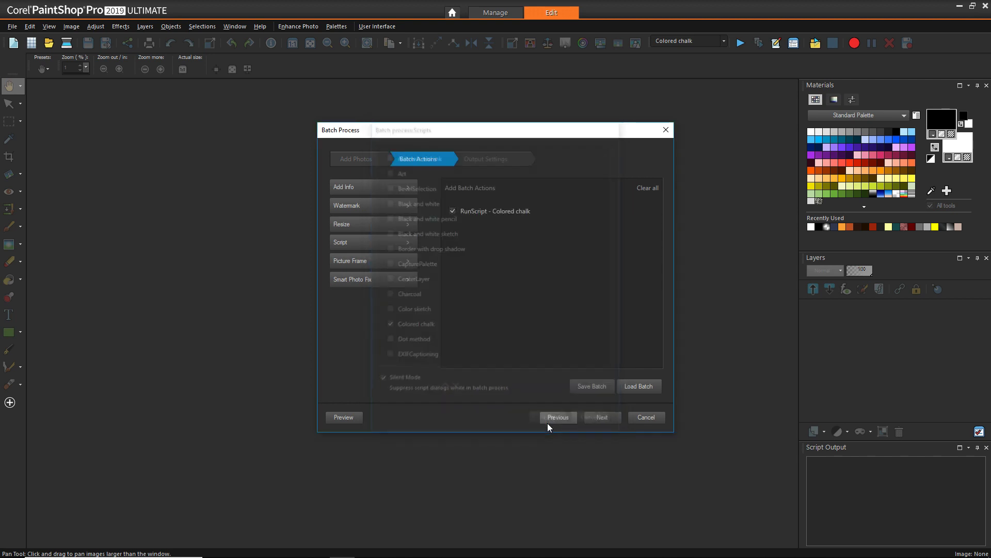
click(497, 161)
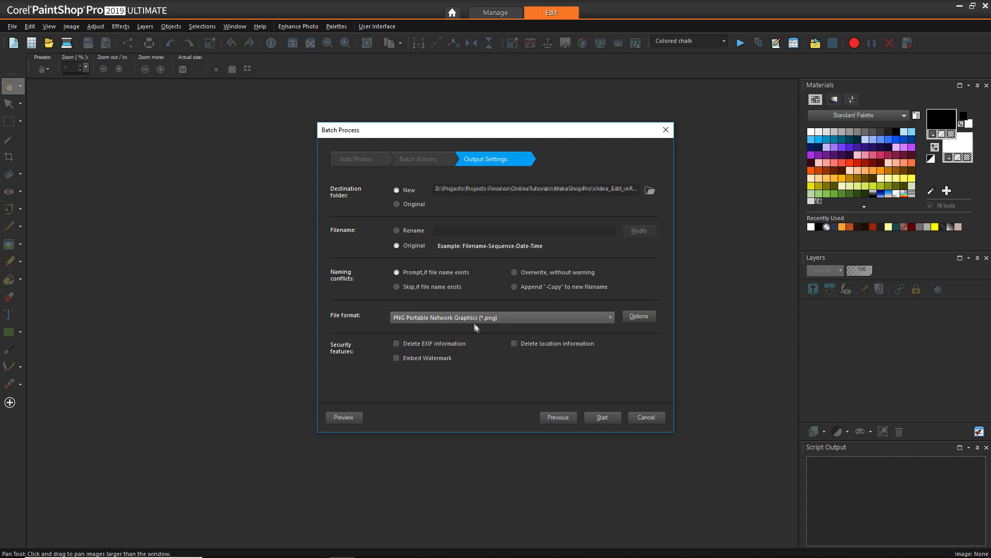
Step: Start the Colored chalk batch on all 2274 frames, saving PNGs to the New folder
click(595, 417)
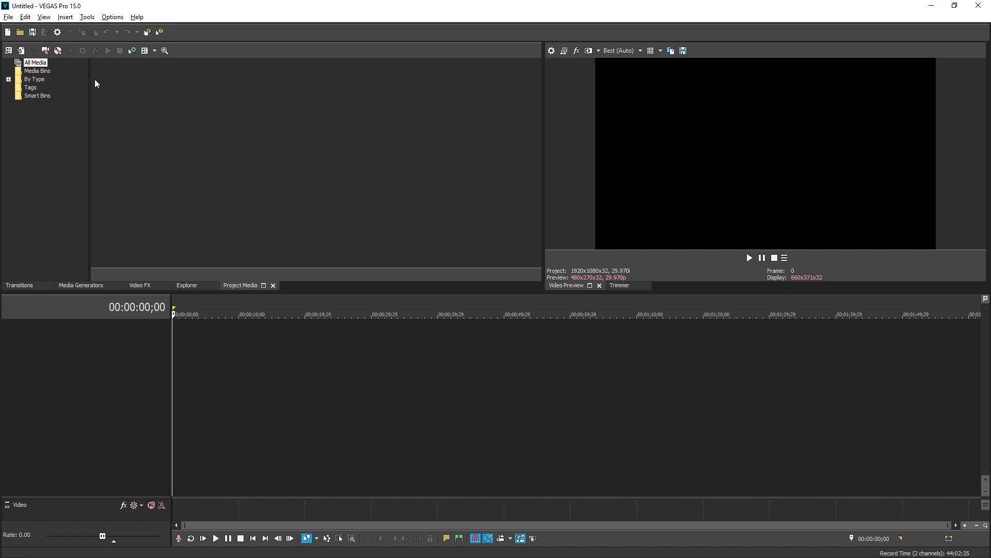
Step: Import the PSP_Images frames from Flowers_000000.png as an image sequence named Flowers1
click(8, 17)
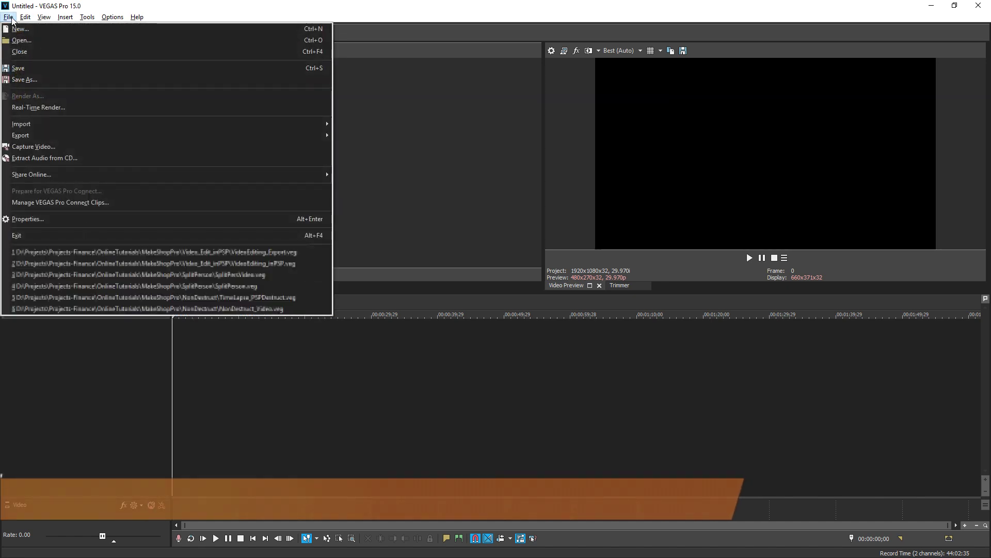
mouse_move(217, 127)
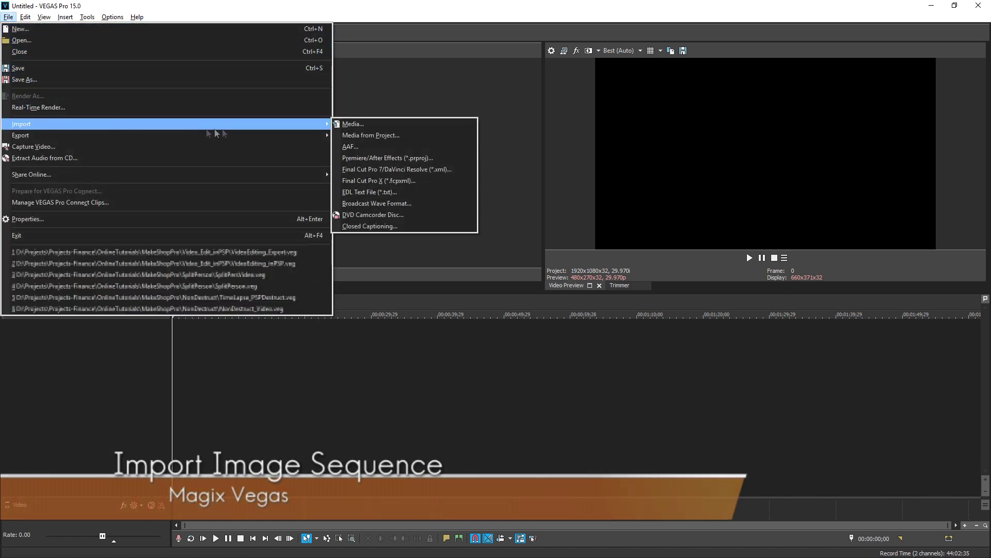
click(339, 125)
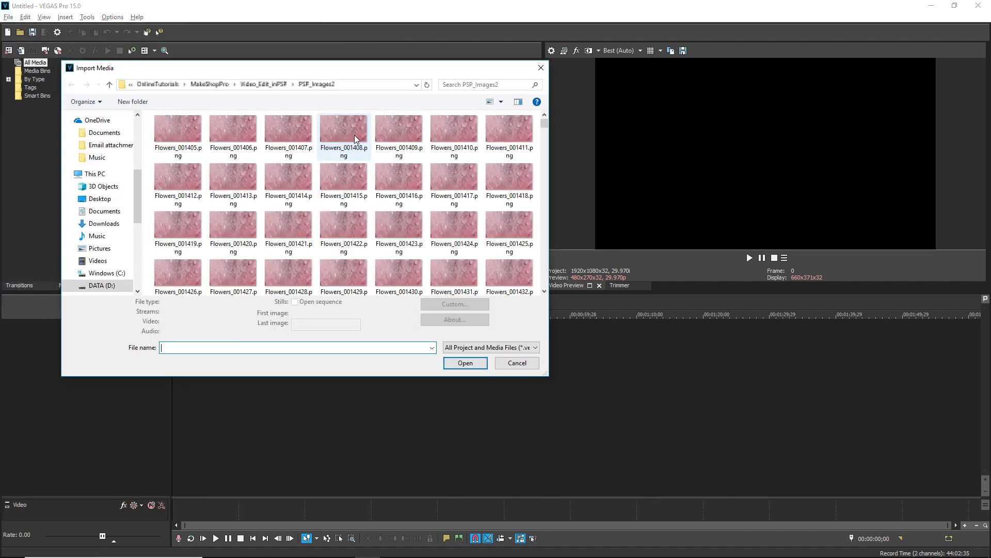
click(278, 85)
double_click(292, 143)
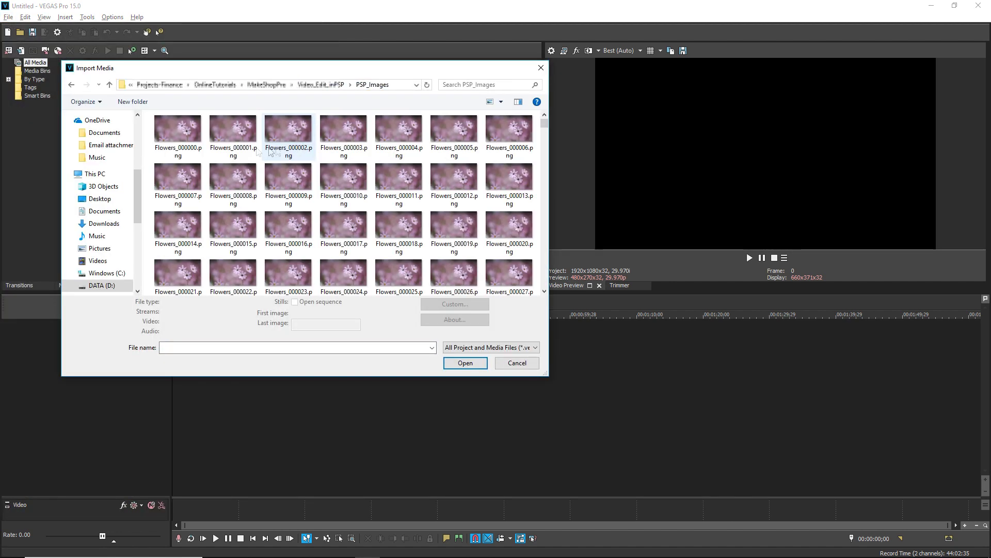
click(172, 142)
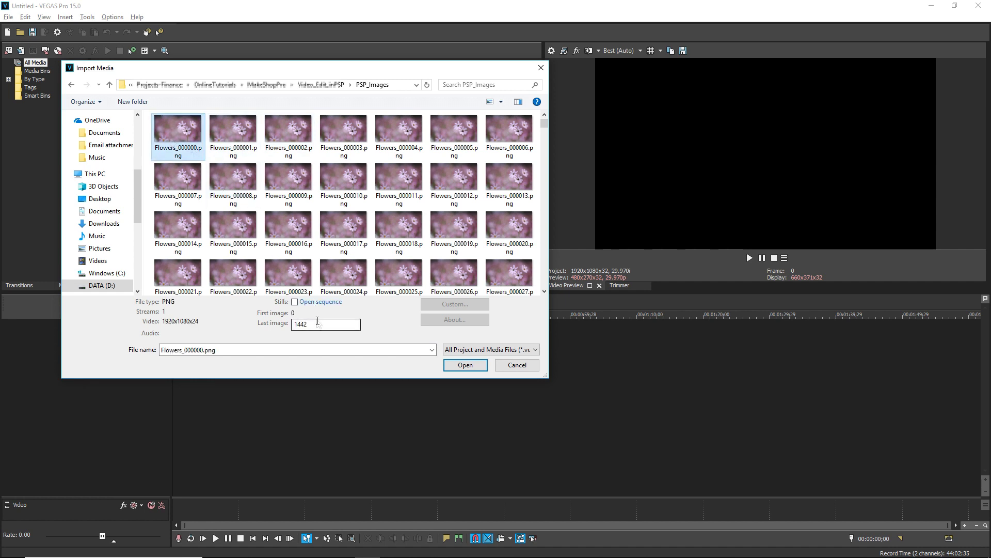
click(294, 302)
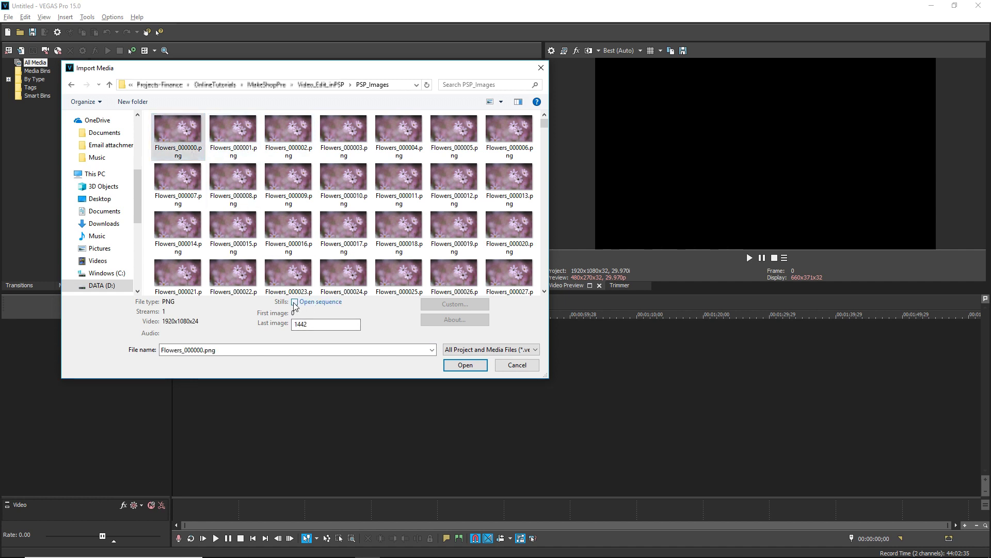
click(461, 365)
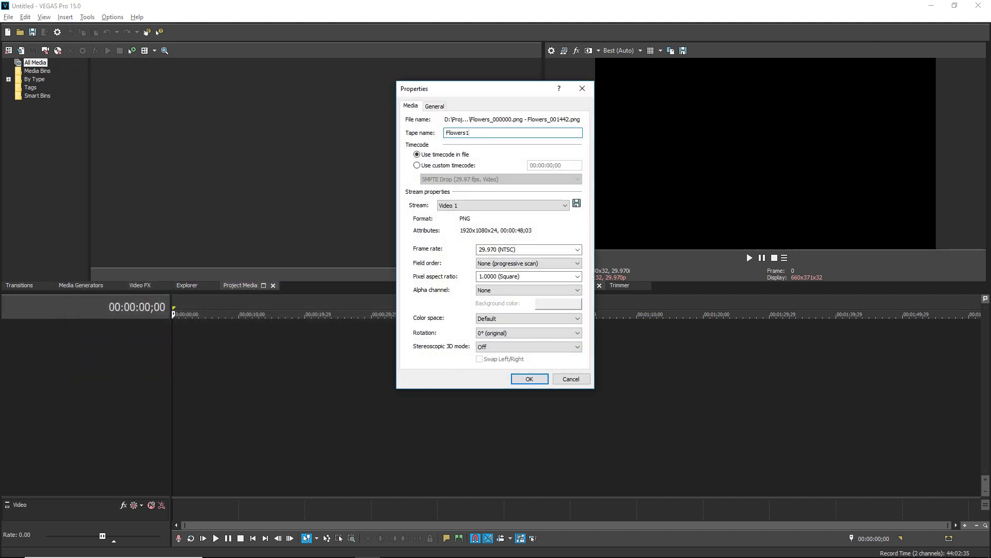
text(Flowers1)
key(Return)
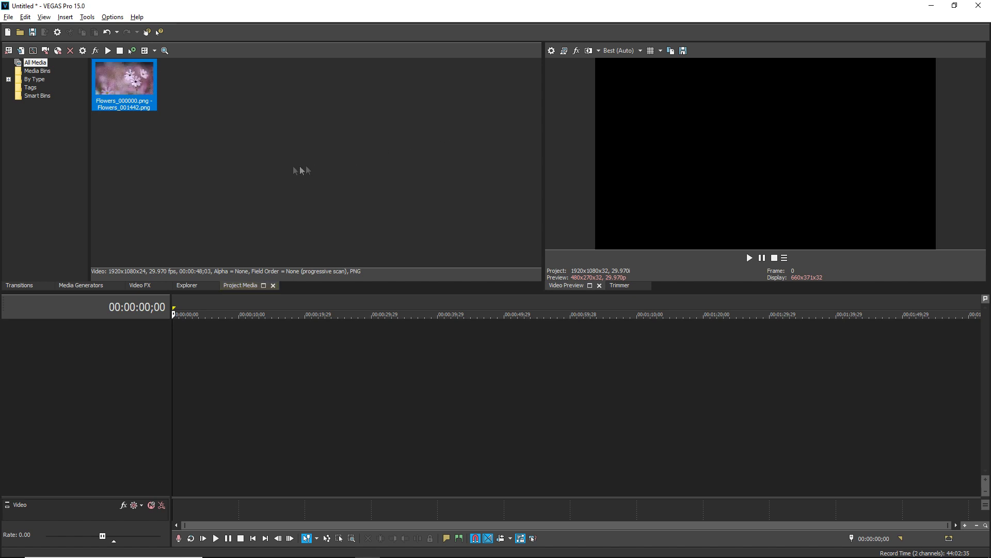
Step: Import Flowers_001405.png from the wrong folder as a sequence, then delete that mistaken import
click(9, 17)
mouse_move(147, 129)
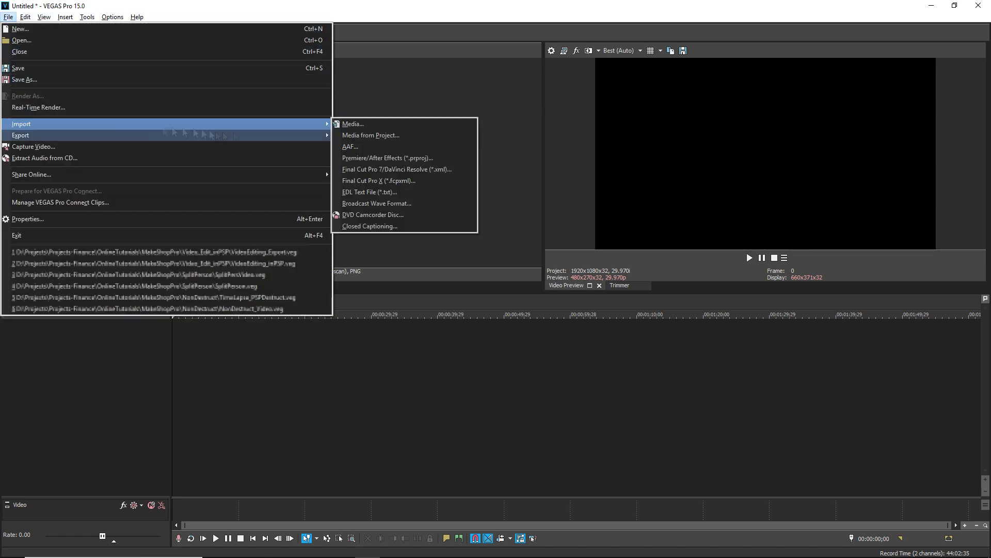
click(352, 124)
click(177, 130)
click(294, 302)
click(464, 365)
key(Return)
key(Delete)
Step: Import the PSP_Images2 sequence from Flowers_001405.png and put the first sequence at the timeline start
click(8, 17)
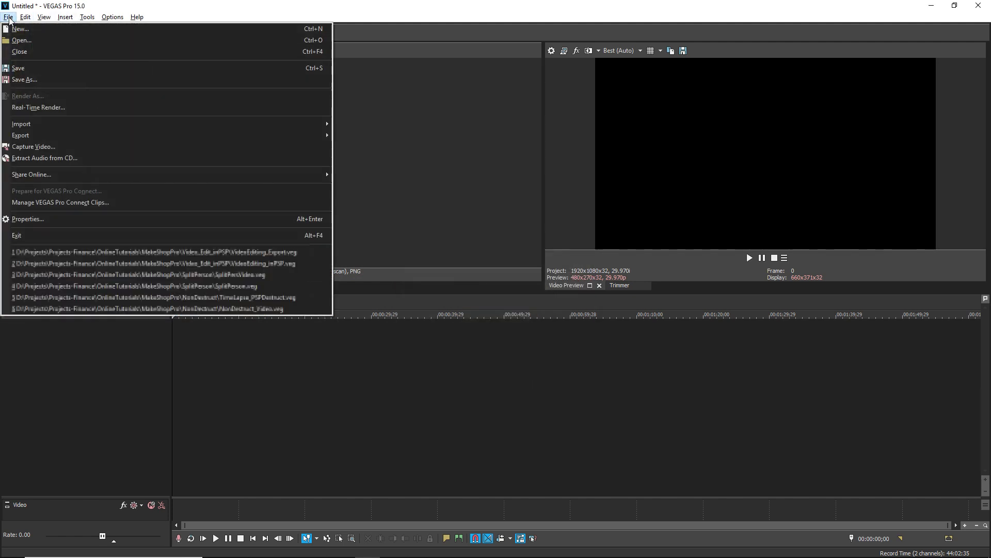
mouse_move(155, 124)
click(353, 124)
click(332, 85)
double_click(340, 142)
click(178, 130)
click(294, 301)
click(460, 365)
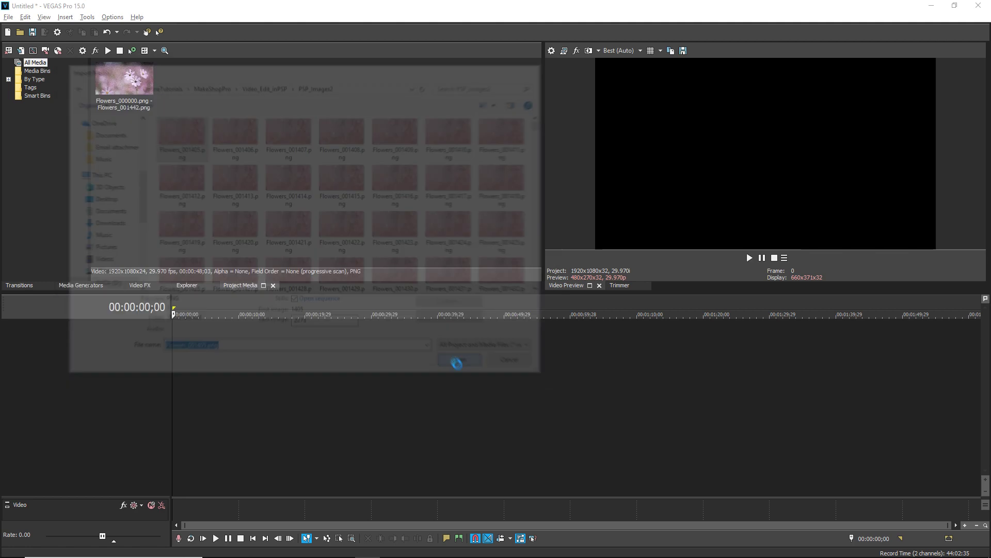
key(Return)
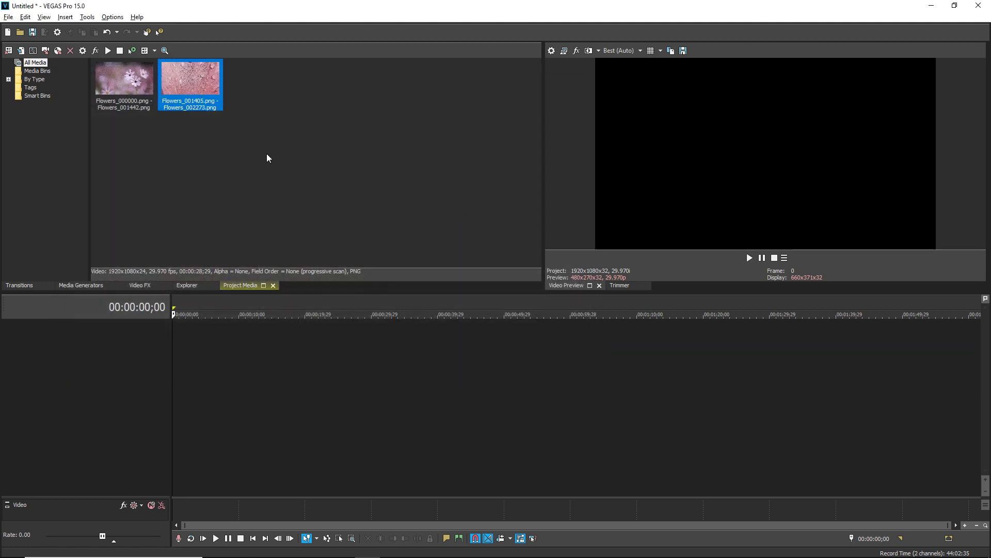
drag(126, 91, 229, 348)
Step: Keep project video settings, add the second sequence, trim the first clip's end, and butt them together
click(579, 222)
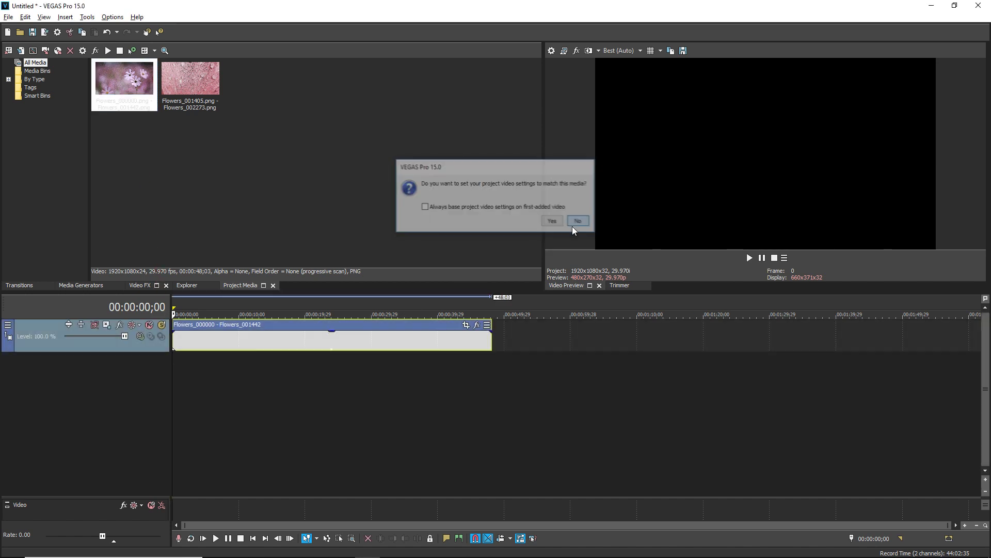
drag(200, 86, 531, 353)
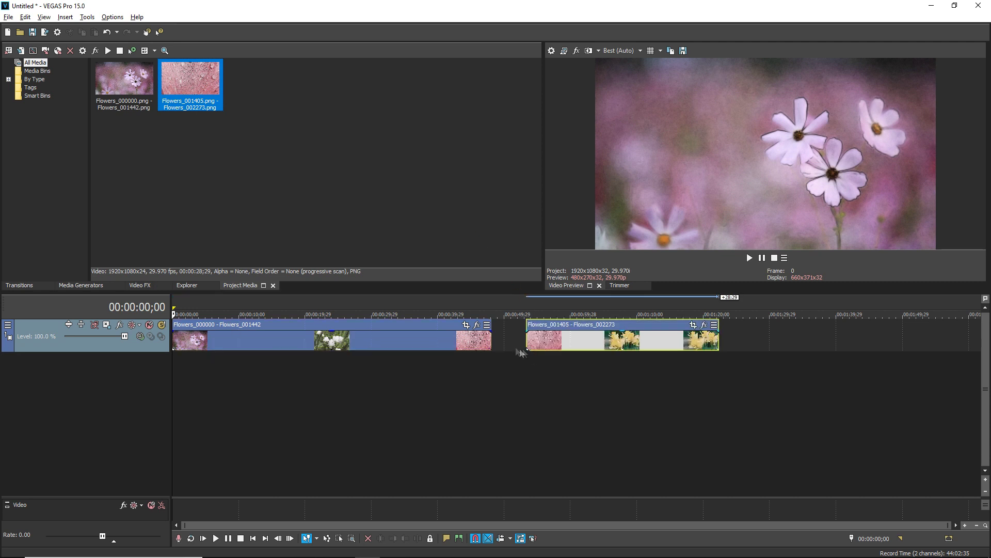
click(477, 344)
drag(491, 341, 475, 344)
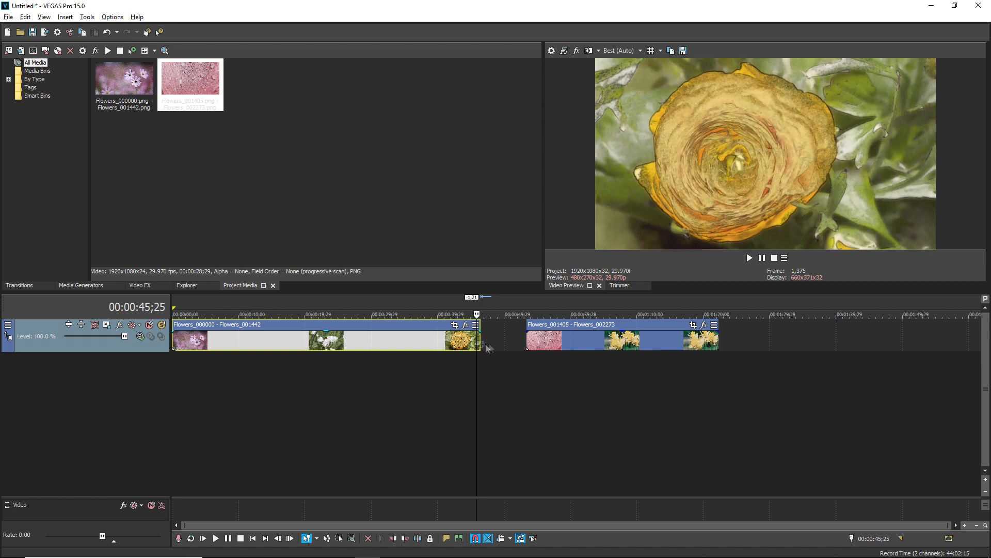
drag(557, 330, 506, 383)
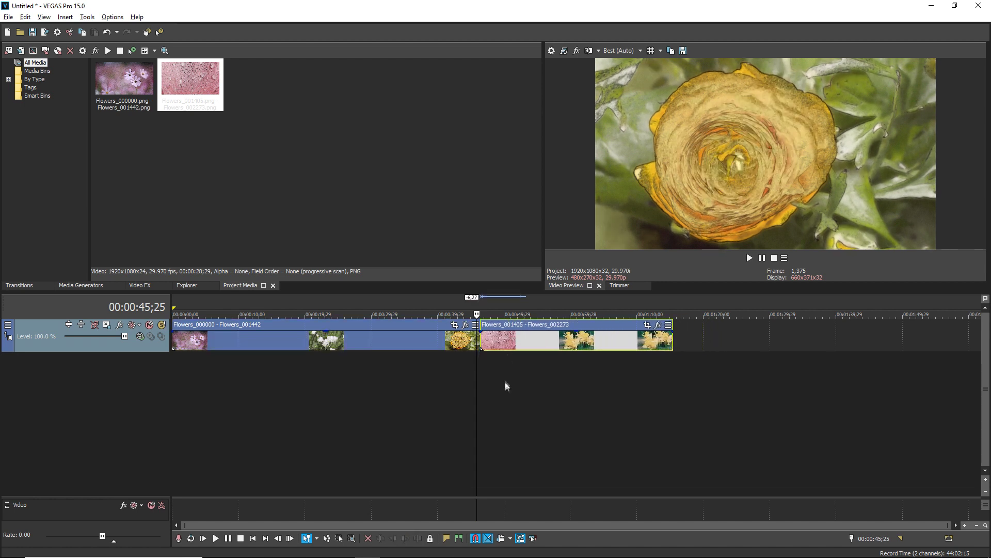
Step: Play across the join from 00:00:37;06, then drop the bensound-tomorrow music onto a new audio track
click(419, 380)
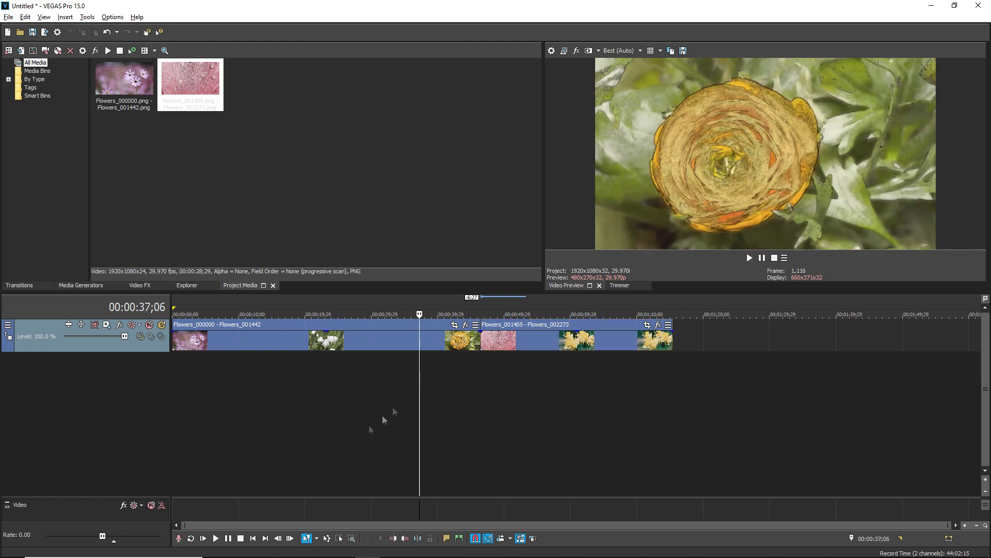
click(226, 541)
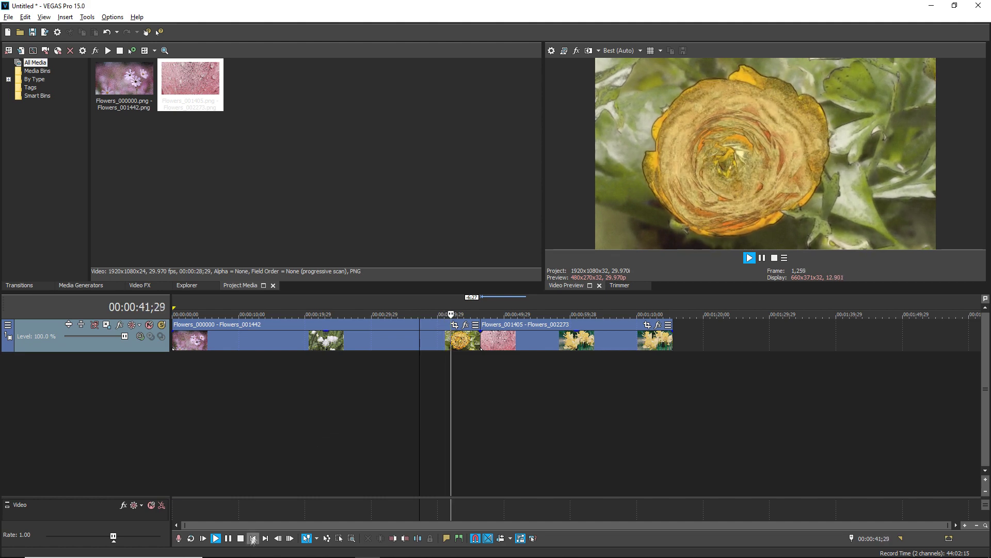
click(240, 538)
drag(730, 331, 184, 368)
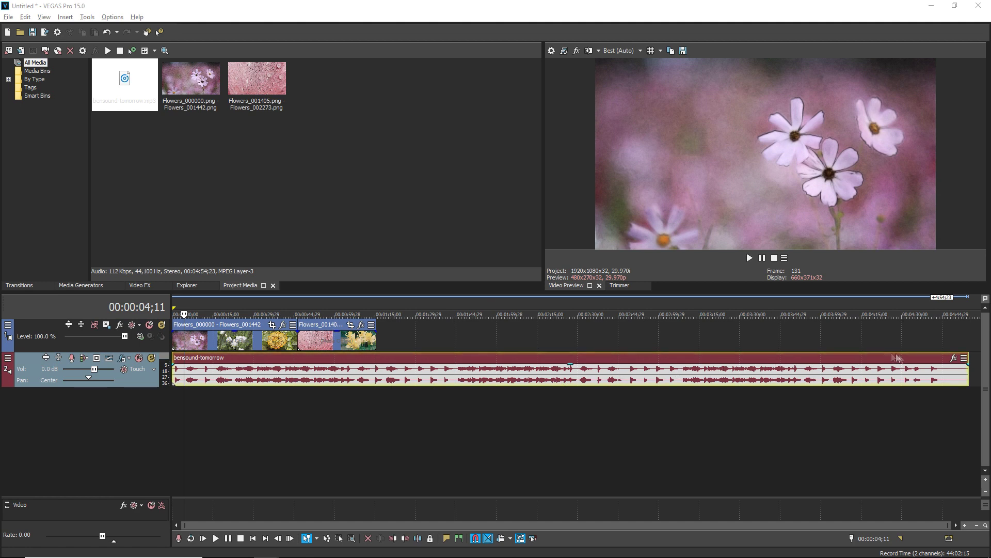
Step: Trim the bensound-tomorrow music so it ends with the video
drag(967, 378, 376, 378)
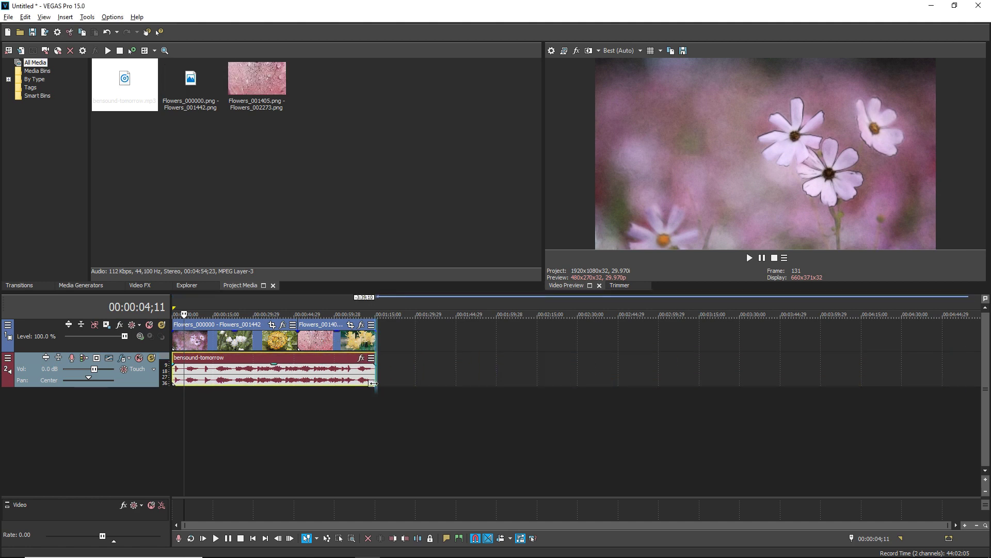
scroll(255, 414, up, 5)
scroll(255, 415, down, 1)
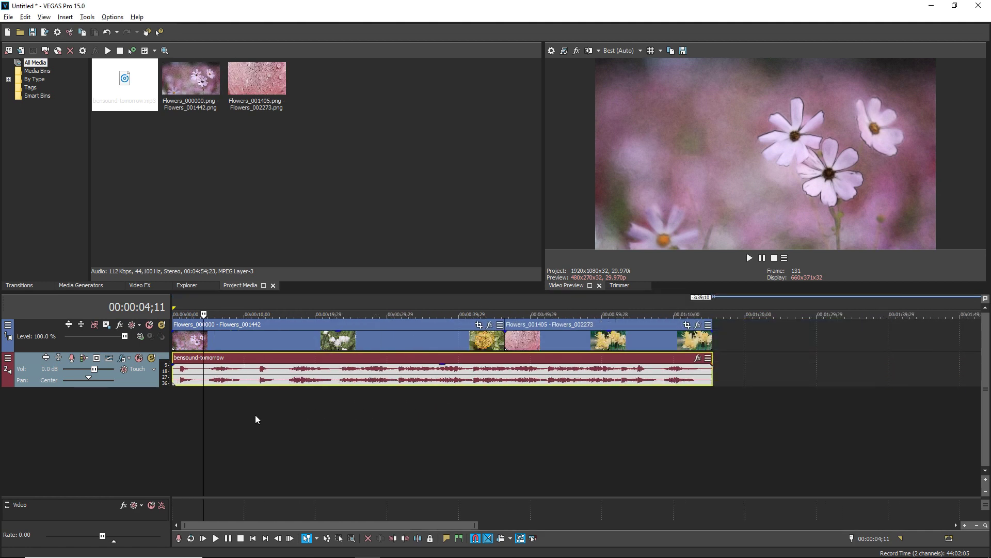
Step: Fade the video in at its start, and fade both video and music out at the end
drag(172, 333, 195, 335)
drag(715, 329, 692, 332)
drag(711, 368, 689, 367)
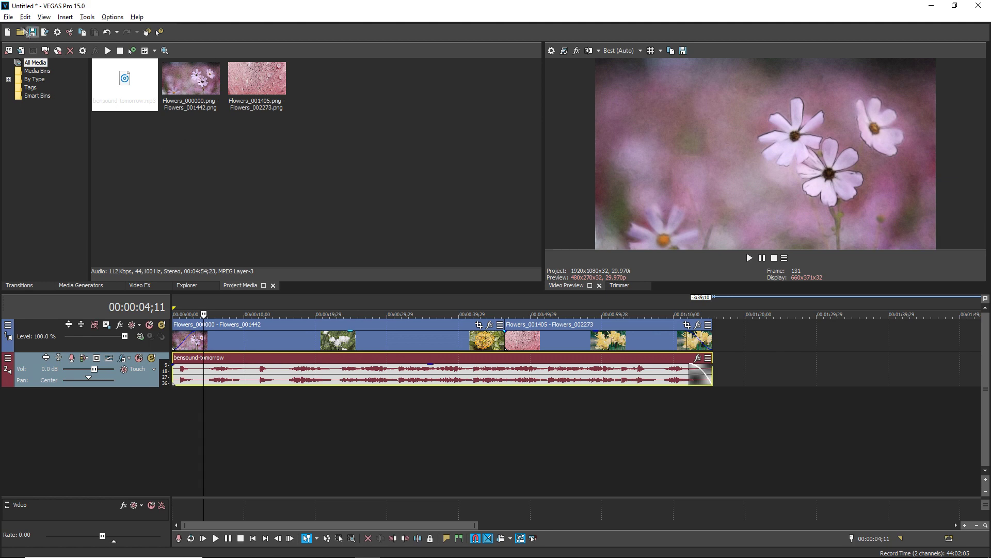
click(9, 16)
Step: In Render As, choose MAGIX AVC/AAC MP4 with the Internet HD 1080p 29.97 fps (NVidia NVENC) template
click(31, 96)
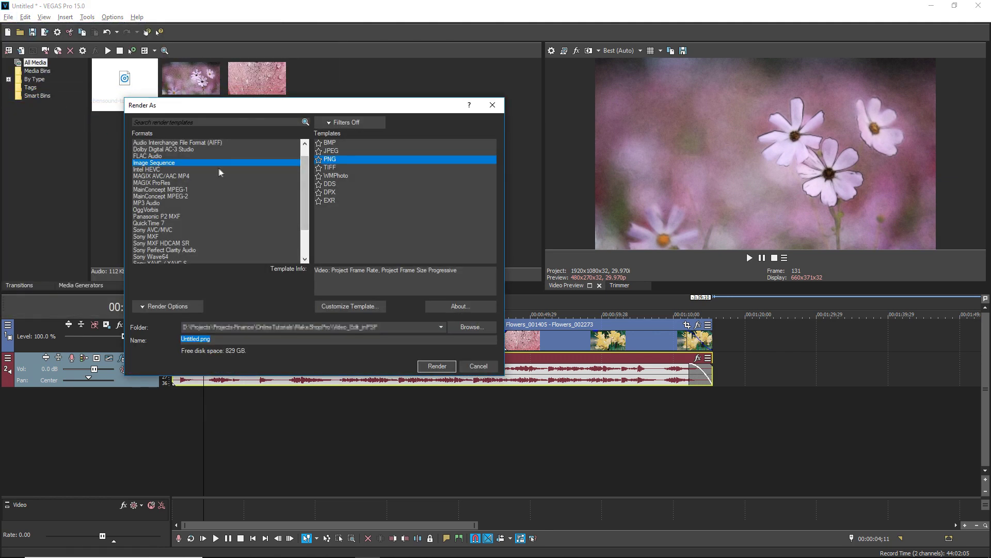
mouse_move(302, 166)
mouse_down()
mouse_move(305, 183)
mouse_move(308, 175)
mouse_up()
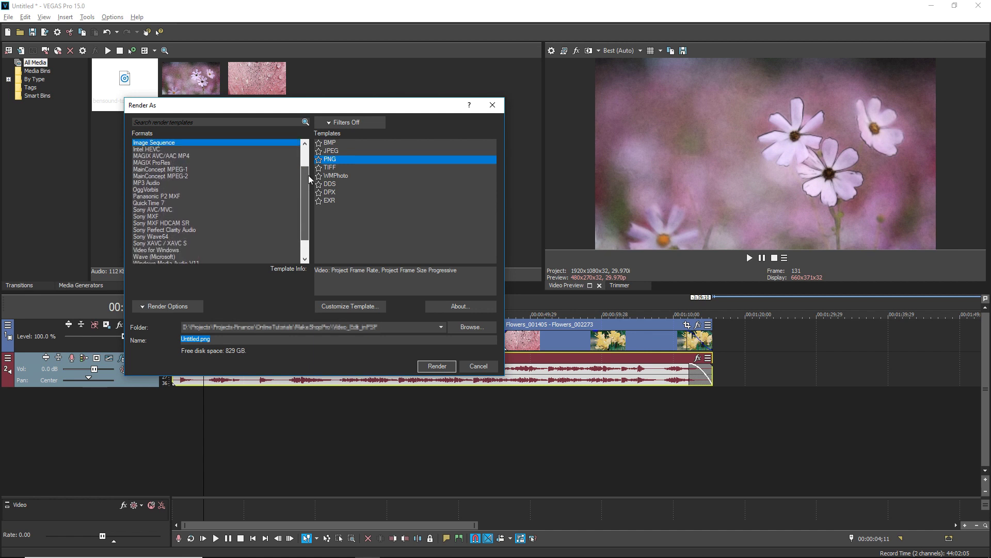
click(196, 156)
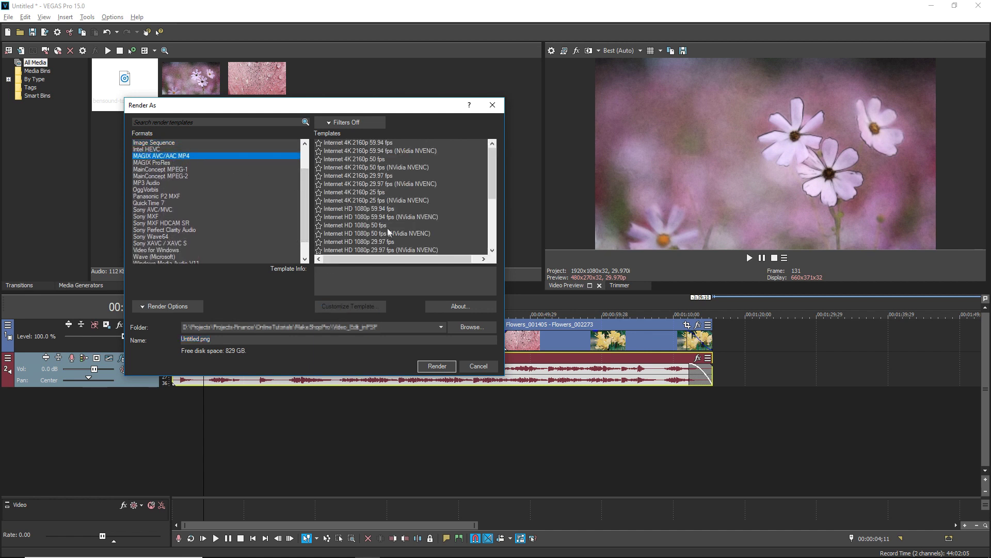
click(394, 250)
scroll(496, 203, down, 1)
scroll(494, 206, down, 2)
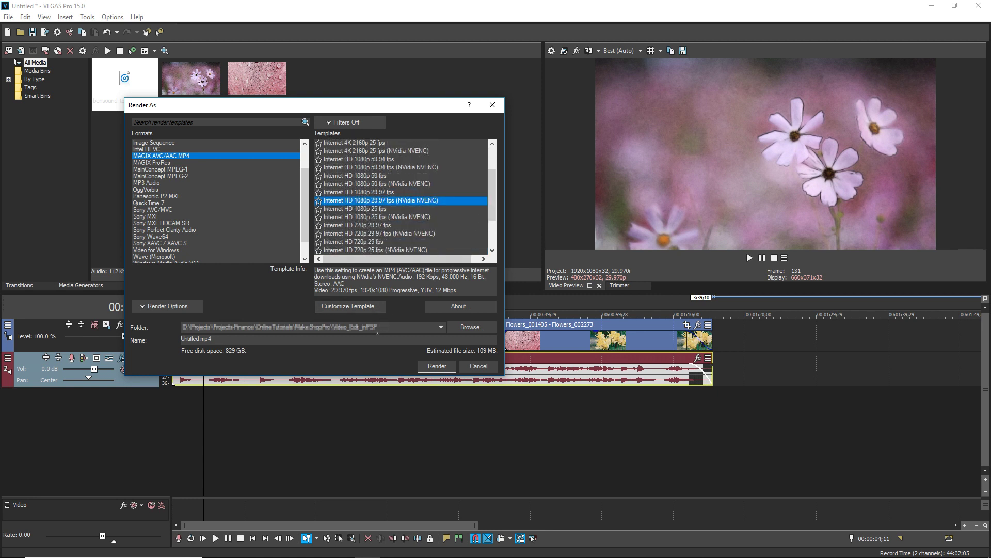